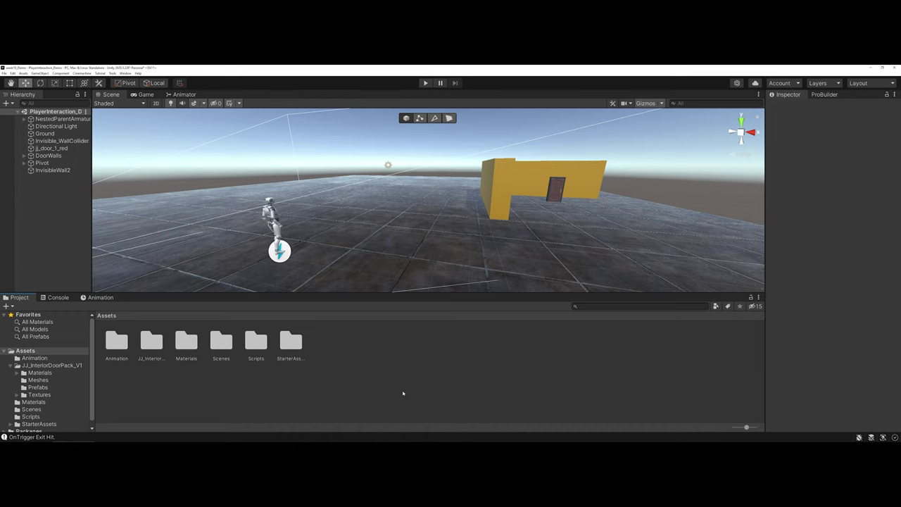
- Review the TriggerDemo class name and its OnTriggerEnter and OnTriggerExit methods in Visual Studio, and return to Unity
key(alt+Tab)
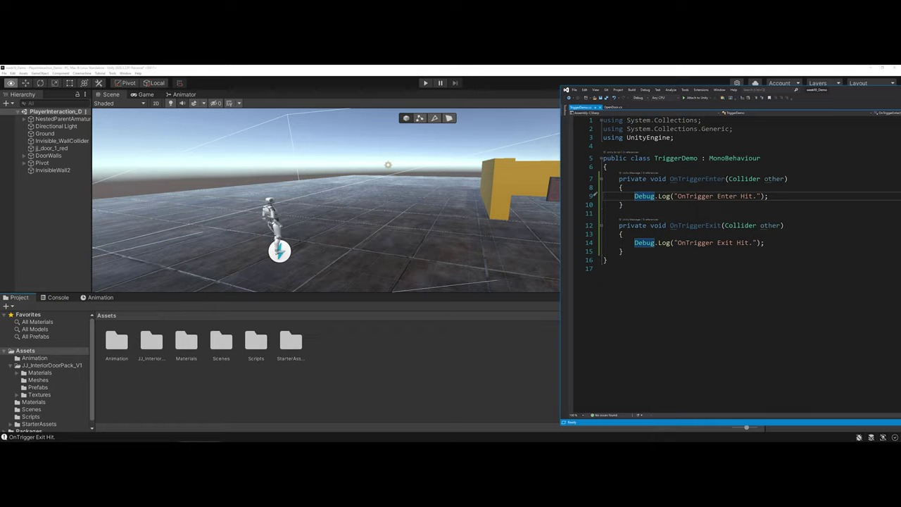
drag(840, 92, 812, 84)
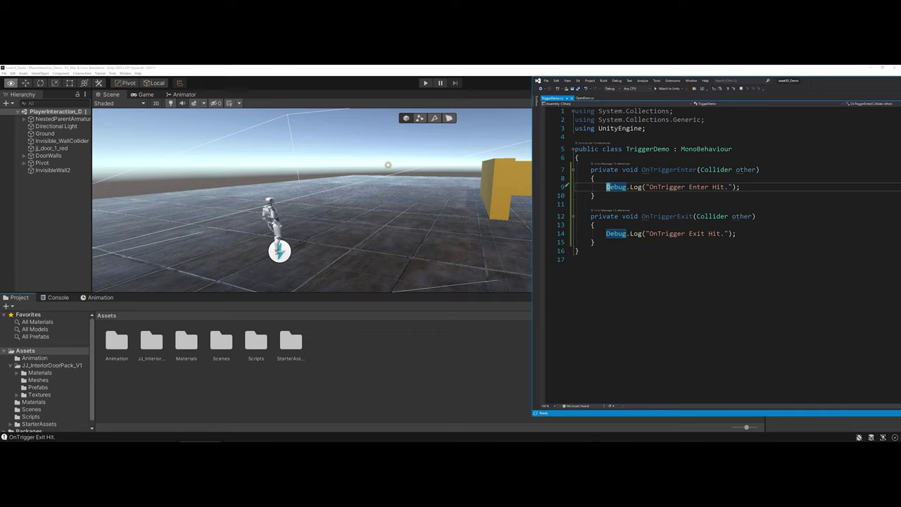
click(646, 148)
key(ctrl+r)
key(ctrl+r)
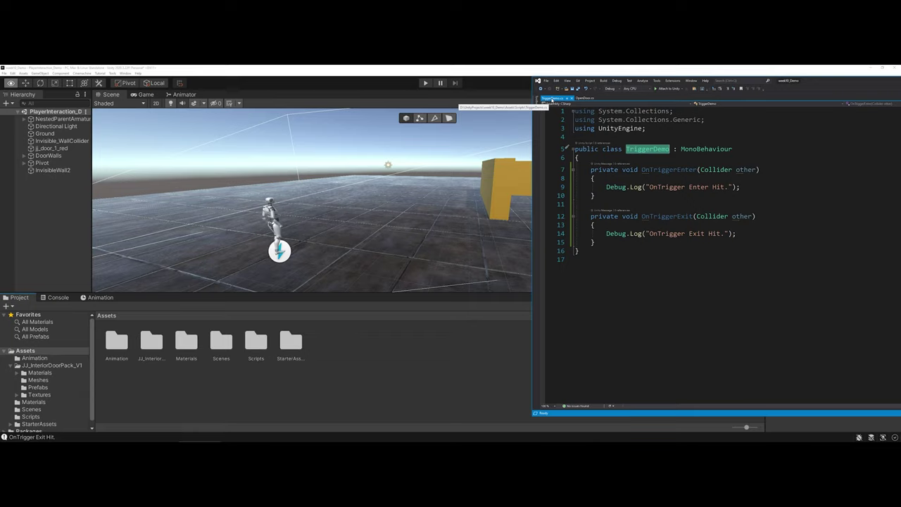
click(593, 179)
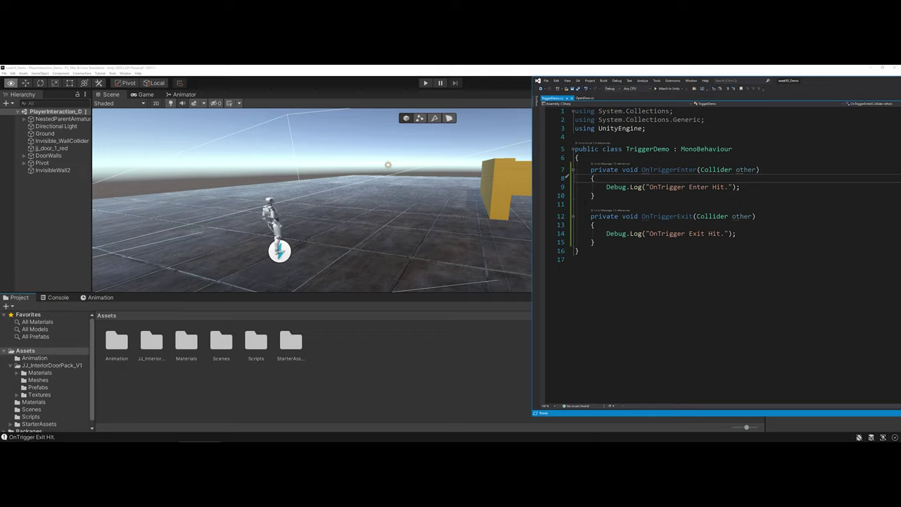
mouse_move(666, 170)
click(383, 340)
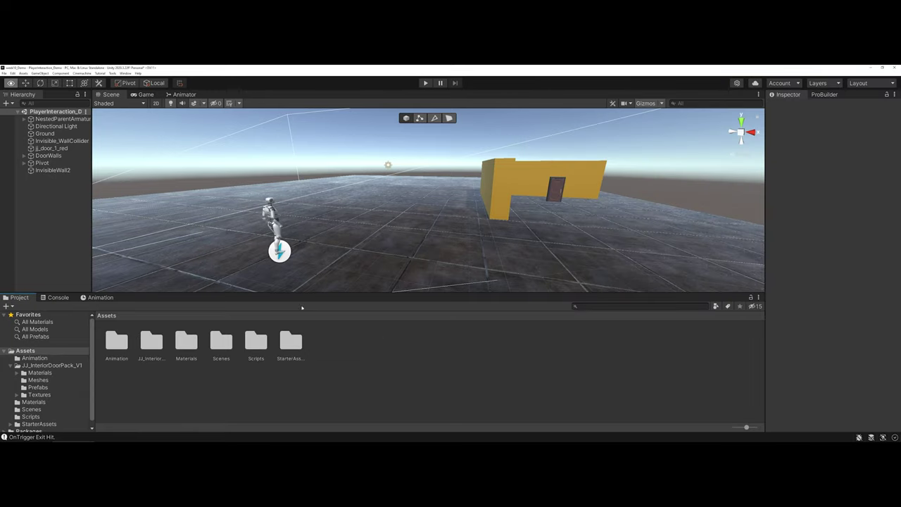
- Create a 3D cube in the scene and name it Plate
right_click(59, 228)
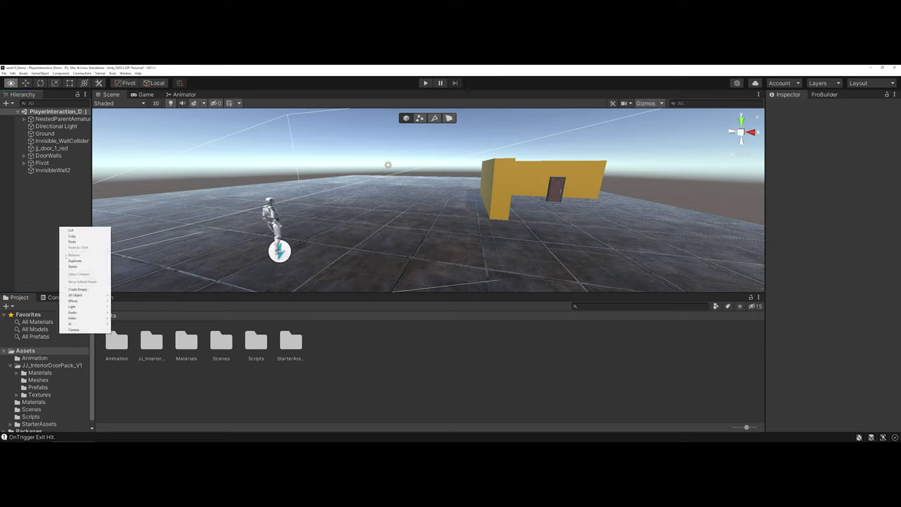
mouse_move(85, 295)
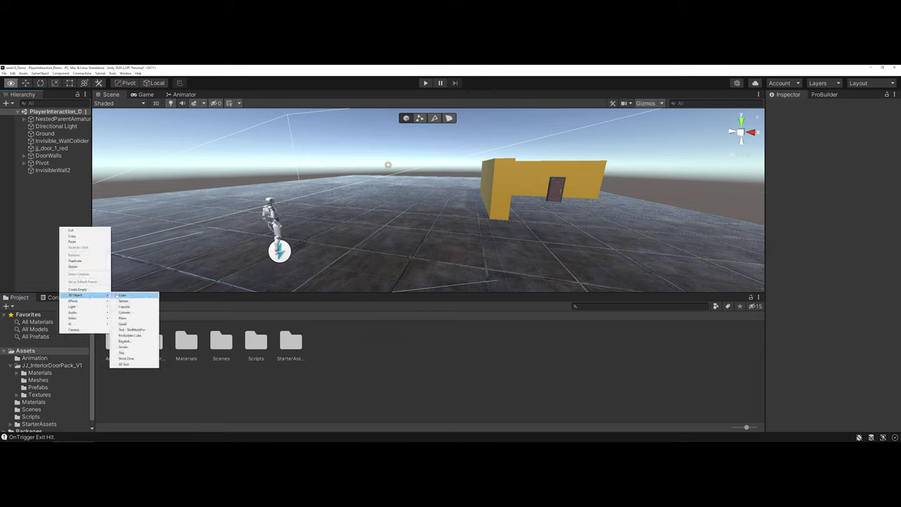
click(118, 296)
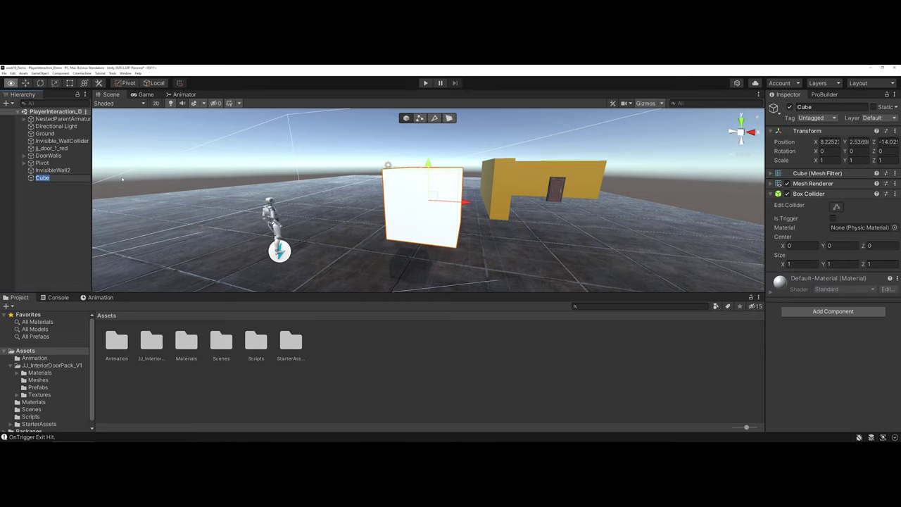
text(Plate)
key(Return)
- Scale the Plate cube into a thin slab of about 1.47 by 0.05 by 1.41
key(e)
key(r)
drag(428, 164, 467, 202)
click(441, 194)
click(443, 192)
mouse_move(444, 191)
alt+mouse_down()
mouse_move(430, 187)
mouse_move(446, 190)
mouse_move(434, 200)
mouse_move(441, 197)
alt+mouse_up()
drag(428, 164, 461, 192)
- Move the Plate to the floor at about X 4.68, Y 0.11, Z -8.57 and widen it to about 2.48 by 3.05
key(w)
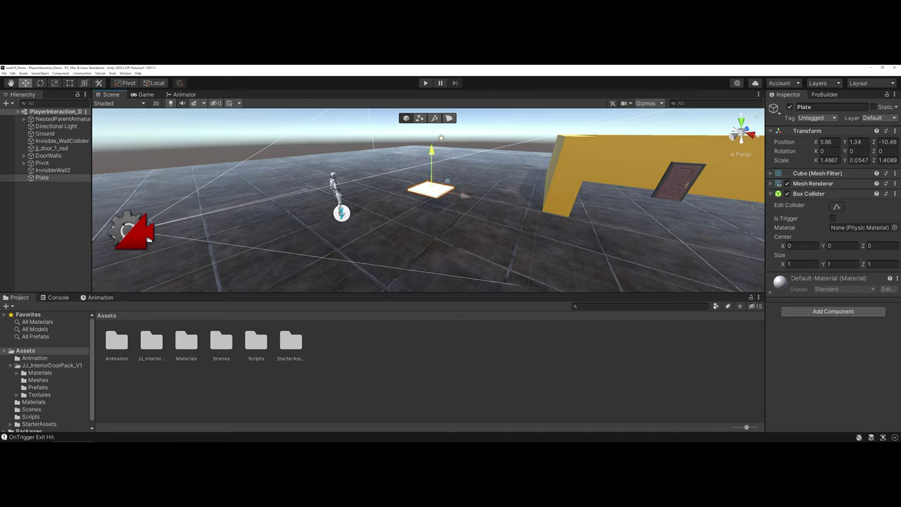
drag(431, 158, 449, 207)
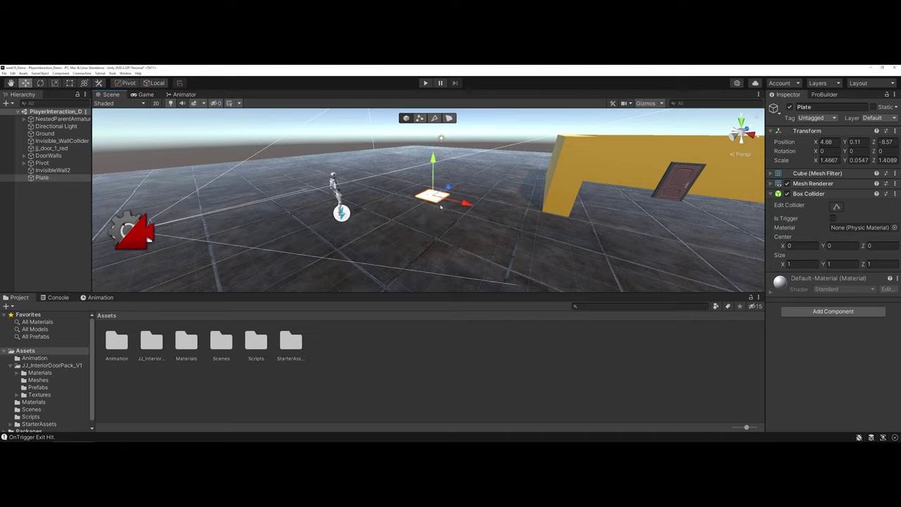
key(e)
key(r)
drag(463, 203, 457, 185)
- Apply the purple m_Trigger material from the Materials folder to the Plate
double_click(186, 341)
drag(152, 340, 429, 200)
click(421, 204)
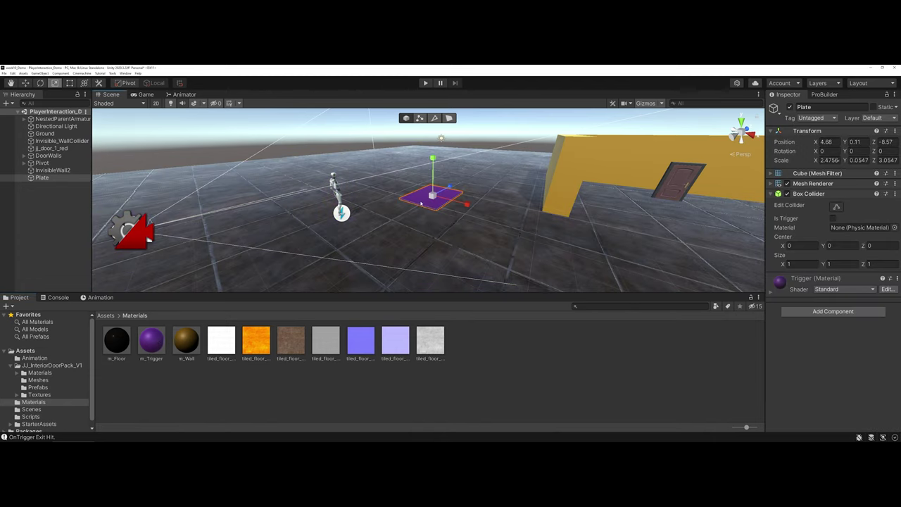
- Create an empty child object under the Plate and name it triggerObject
right_click(42, 178)
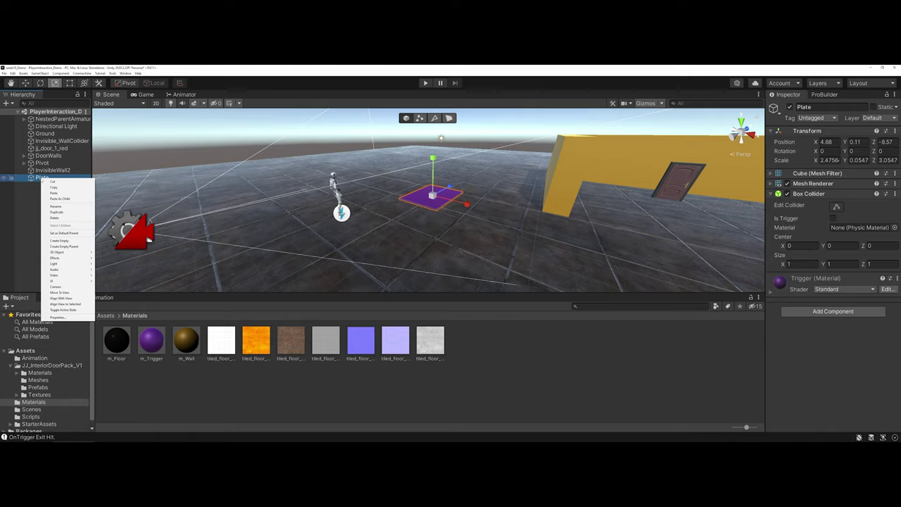
click(62, 240)
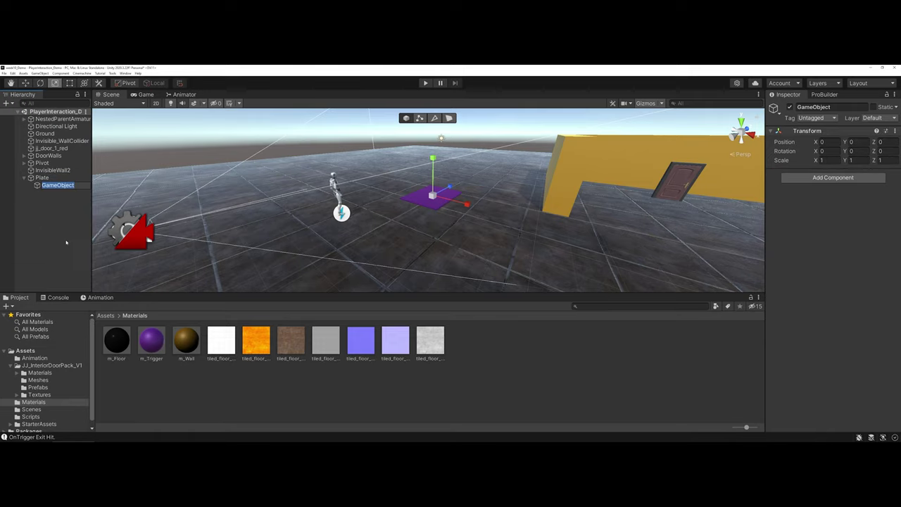
text(TriggerObject)
key(Return)
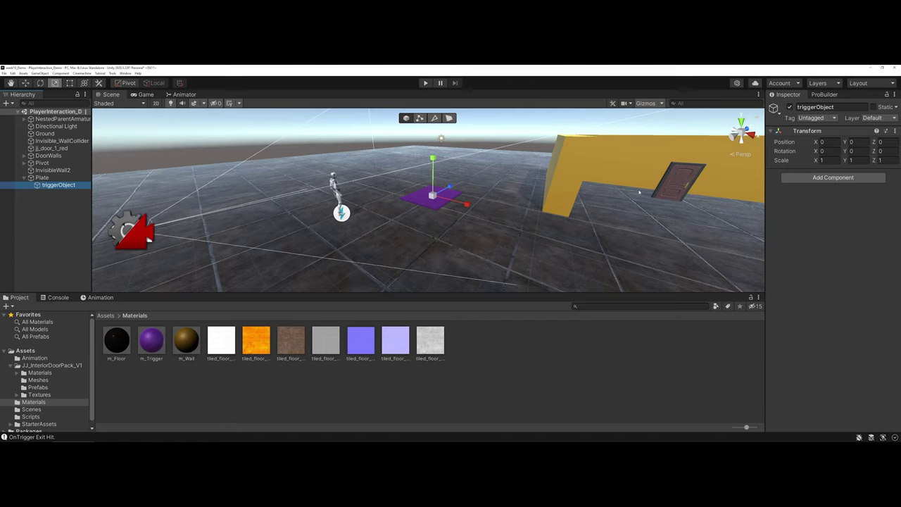
- Add a Box Collider to triggerObject and extend its bounds upward to a Y size of about 11.58
click(800, 179)
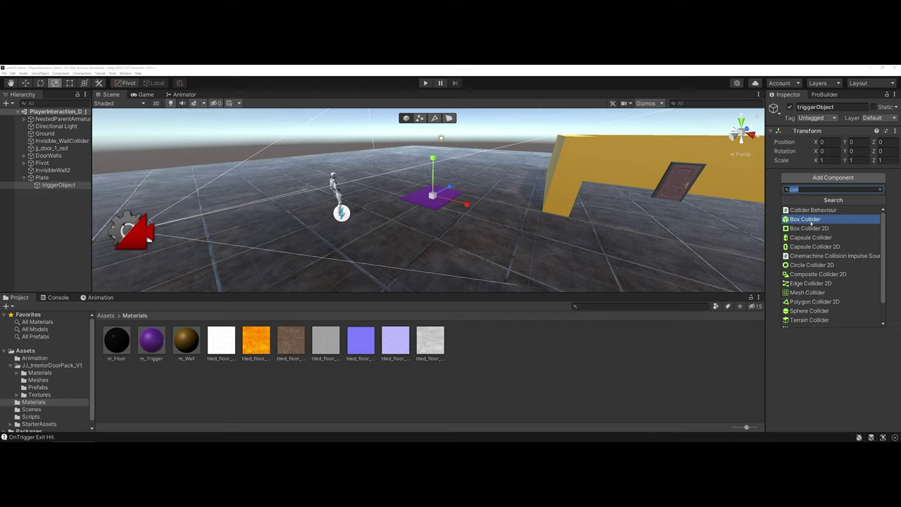
click(811, 221)
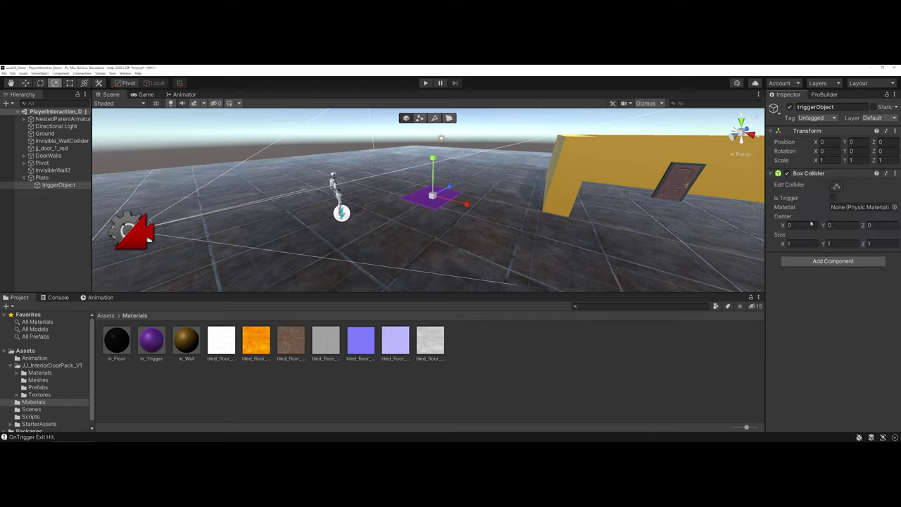
click(837, 186)
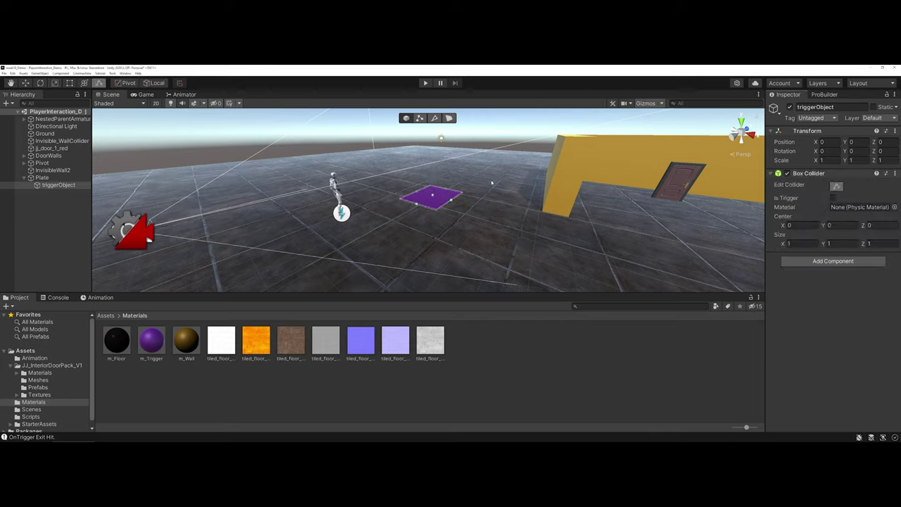
drag(432, 196, 434, 184)
scroll(455, 205, up, 6)
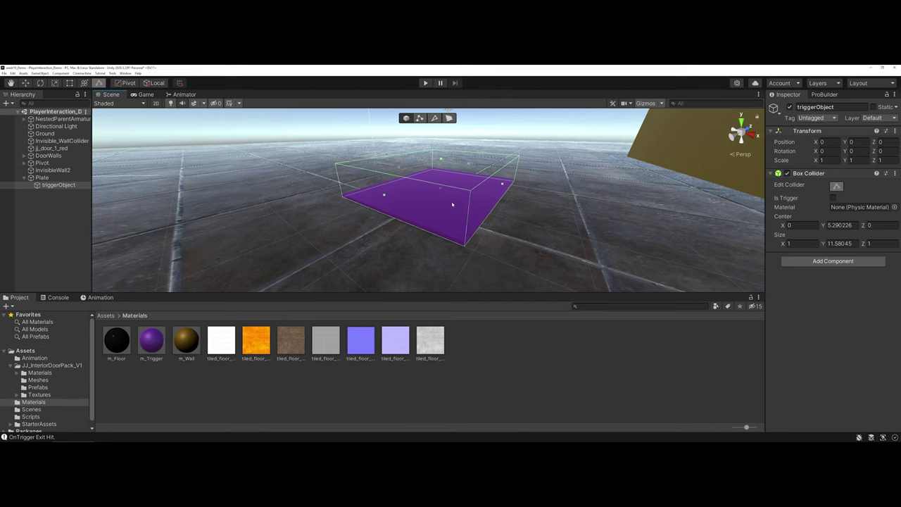
scroll(452, 204, up, 5)
scroll(446, 201, down, 5)
alt+drag(485, 201, 384, 177)
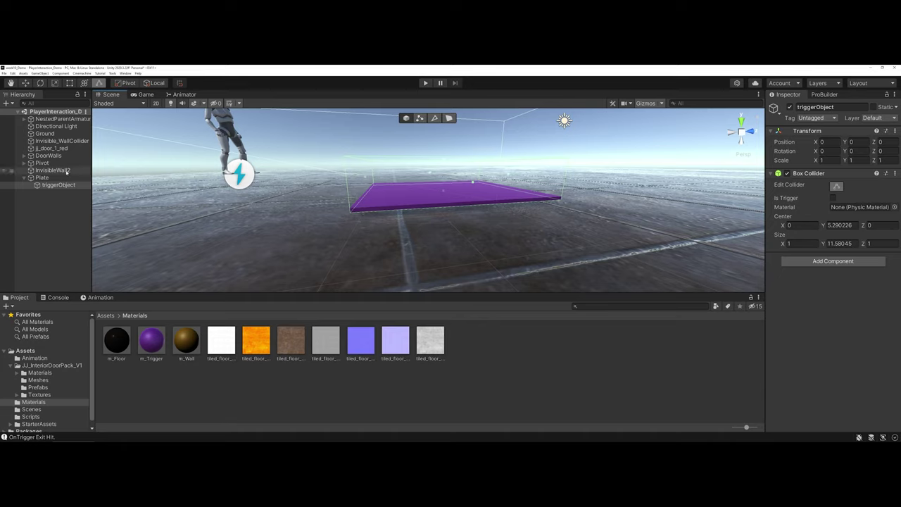
- Lower the Plate to about Y 0.026 so it sits closer to the ground, and collapse its Box Collider settings
click(43, 178)
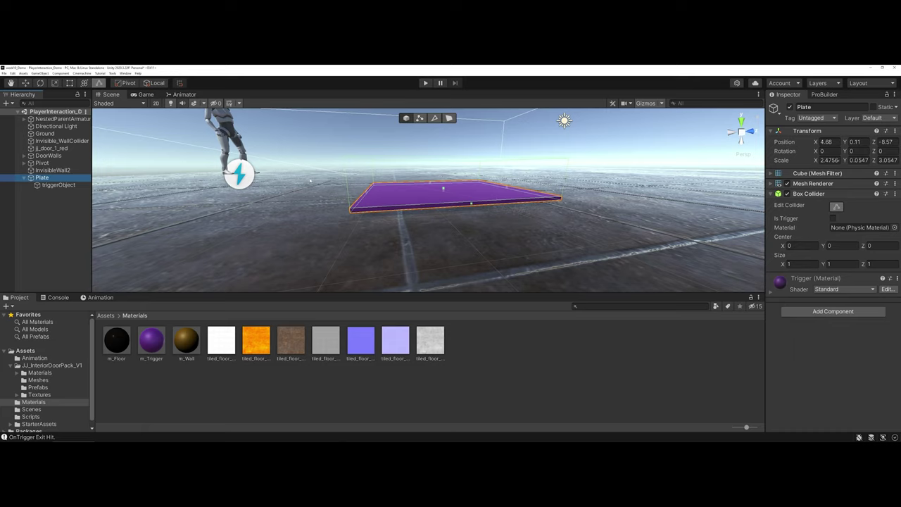
click(837, 206)
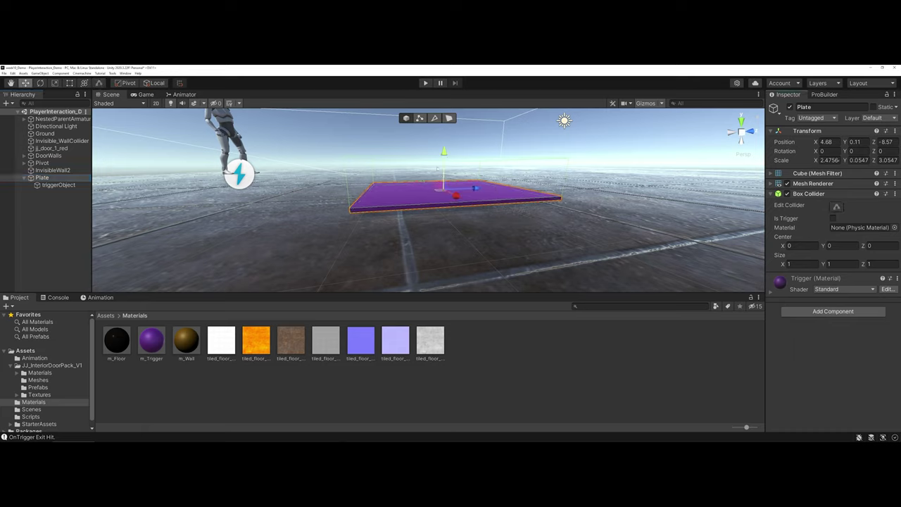
drag(444, 152, 448, 158)
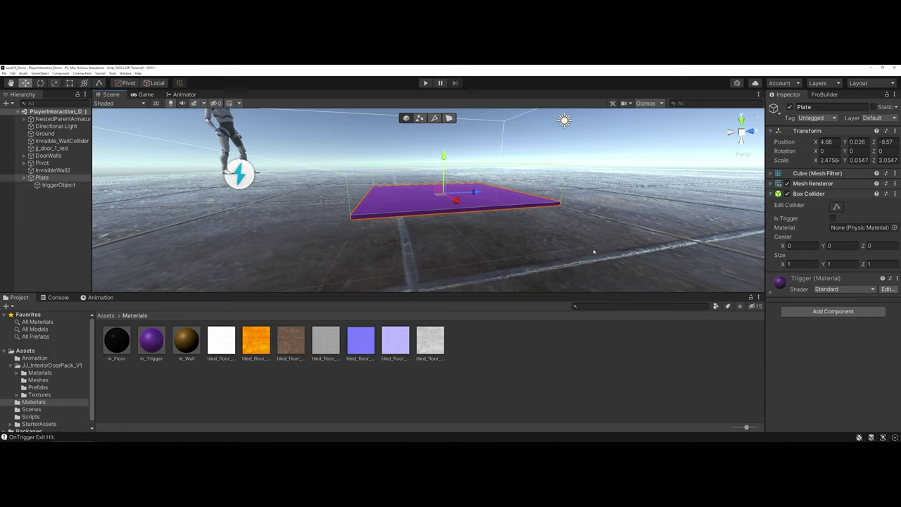
click(802, 193)
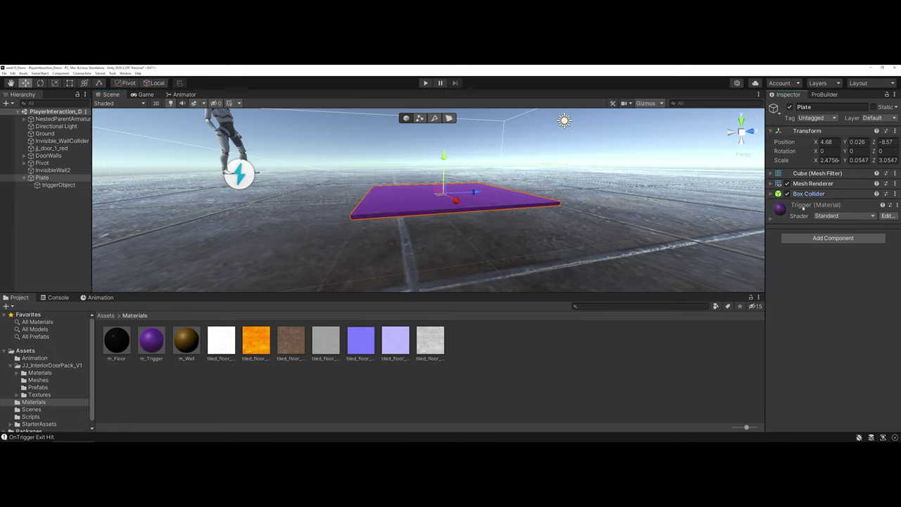
- Check triggerObject's collider bounds and the TriggerDemo methods, and enable Is Trigger on its Box Collider
click(58, 184)
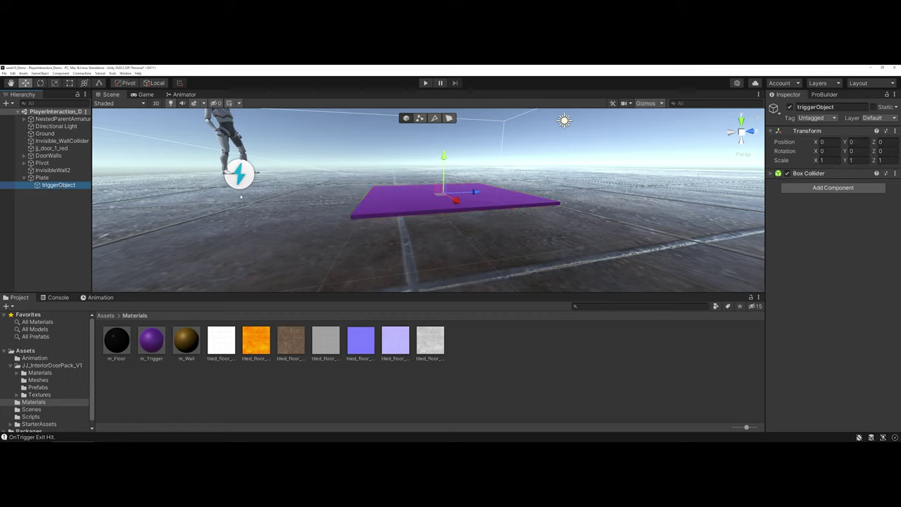
click(817, 173)
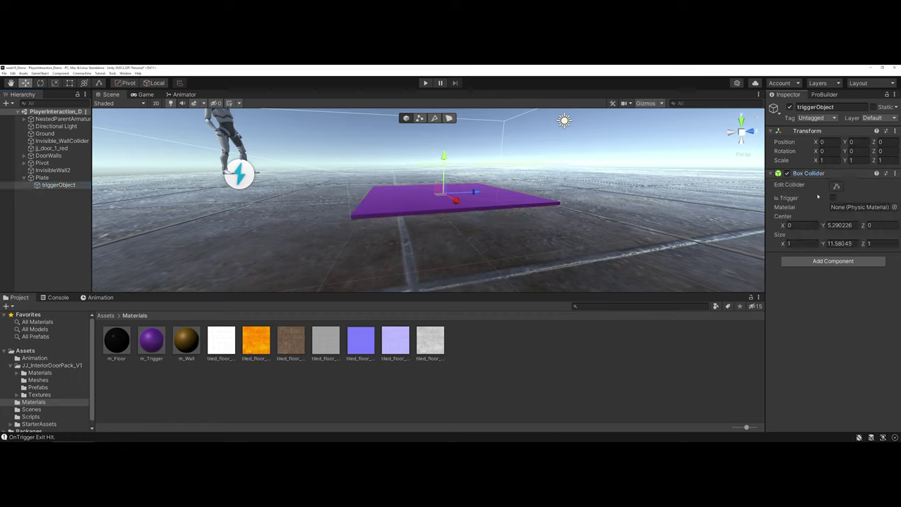
click(836, 185)
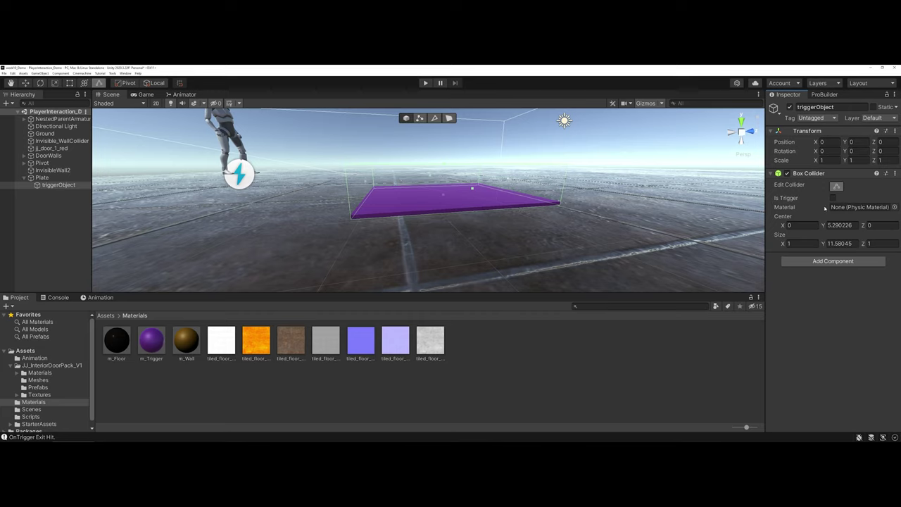
click(837, 186)
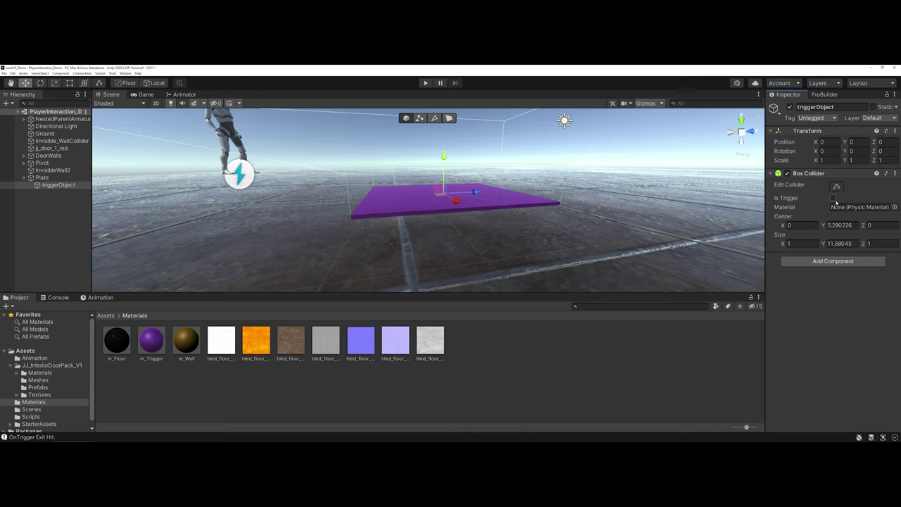
key(alt+Tab)
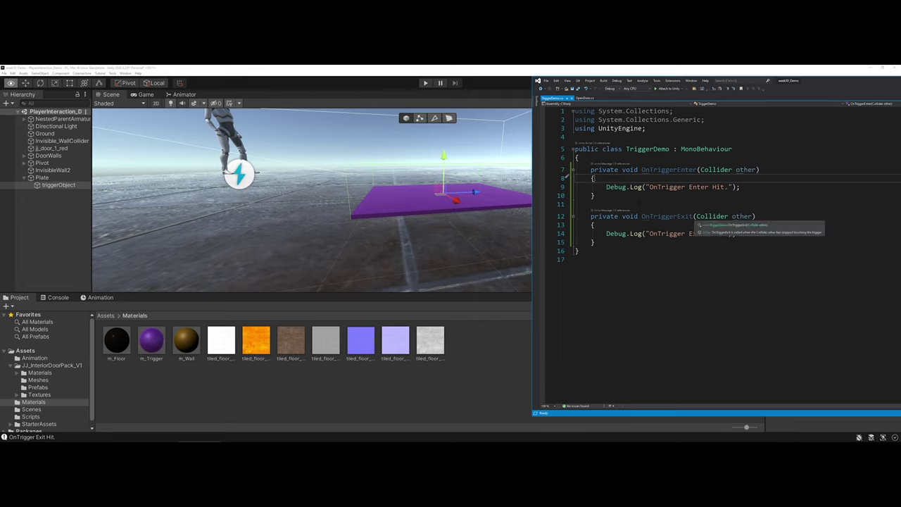
key(alt+Tab)
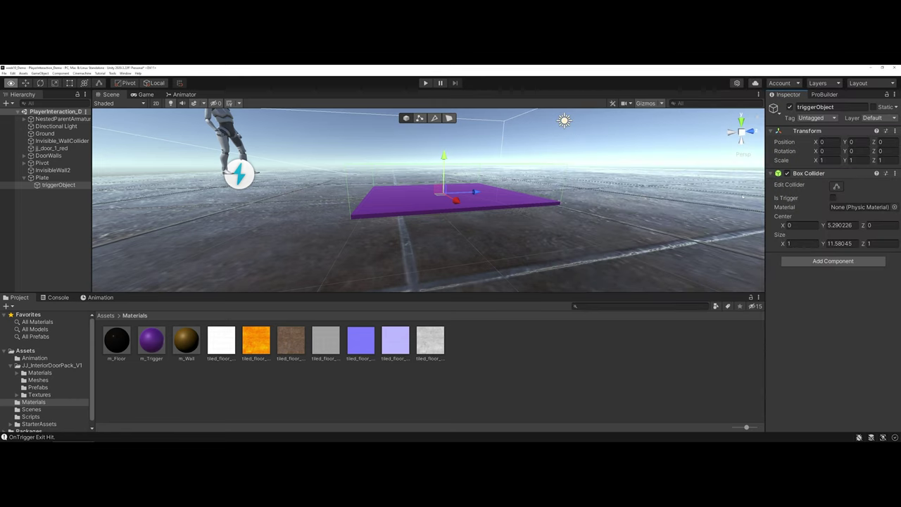
click(833, 199)
- Attach the TriggerDemo script from the Scripts folder to triggerObject
click(106, 315)
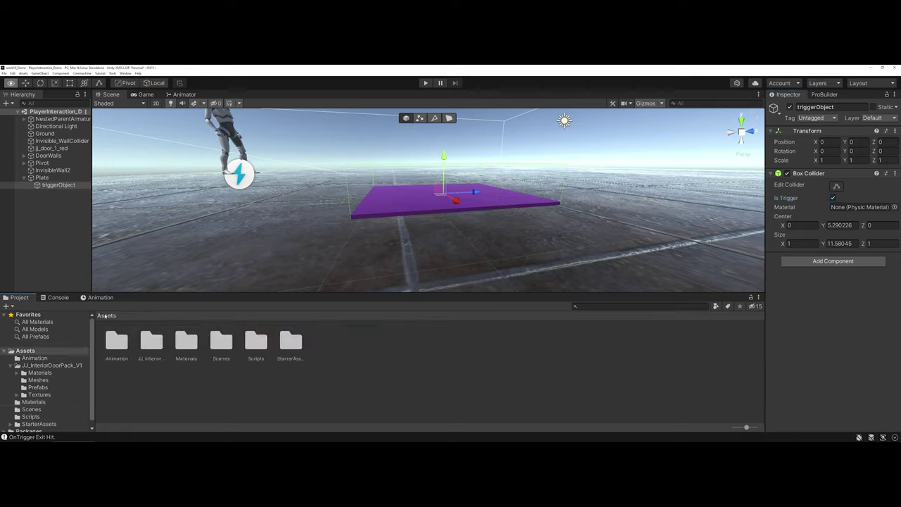
double_click(255, 342)
click(161, 341)
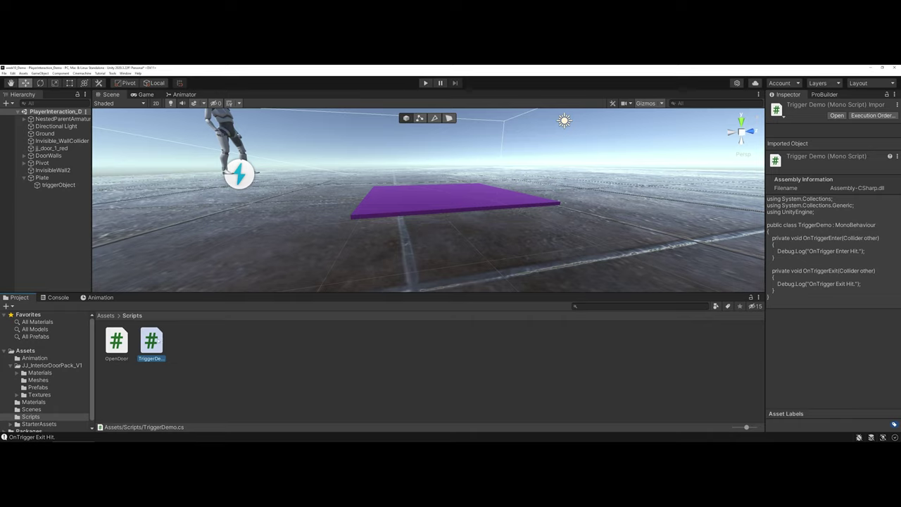
drag(145, 336, 61, 186)
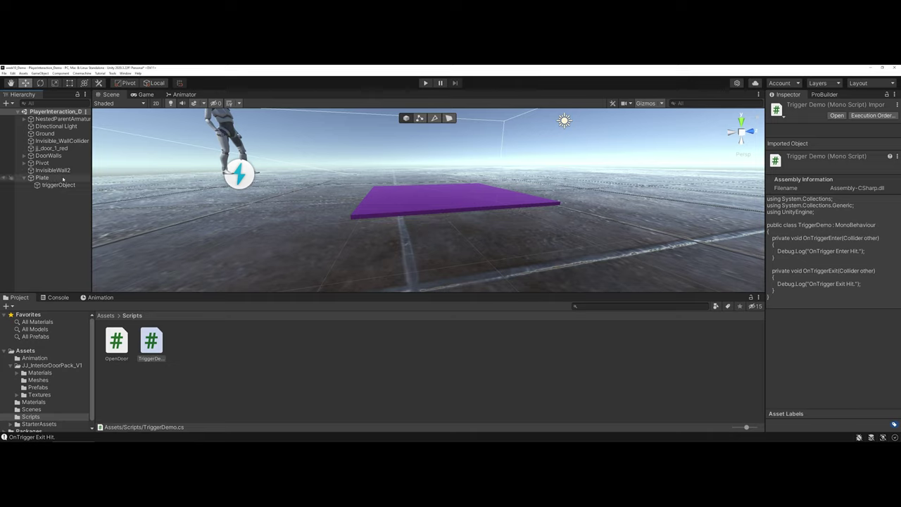
- Run the scene in Play mode to test the trigger plate
click(425, 82)
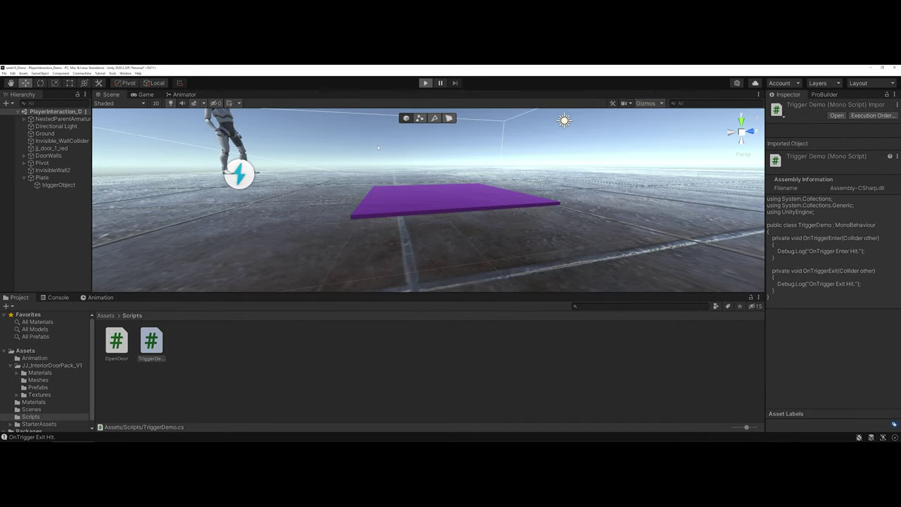